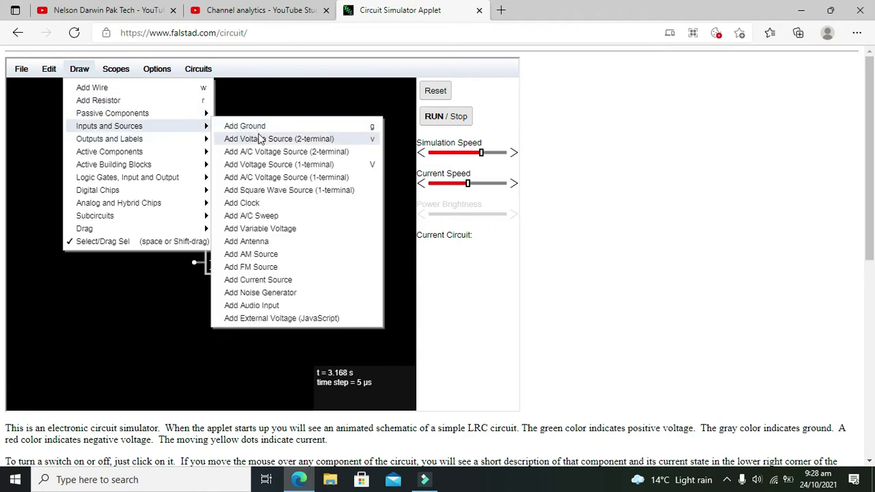
# Step: Place a one-terminal +5V voltage source and connect it to the clock switch's left terminal
pyautogui.click(286, 165)
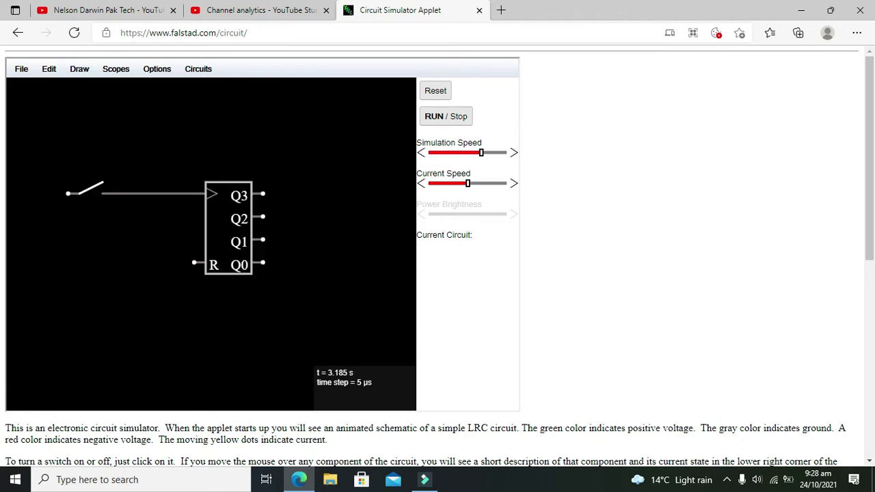
pyautogui.click(44, 171)
pyautogui.moveTo(50, 185); pyautogui.dragTo(69, 194)
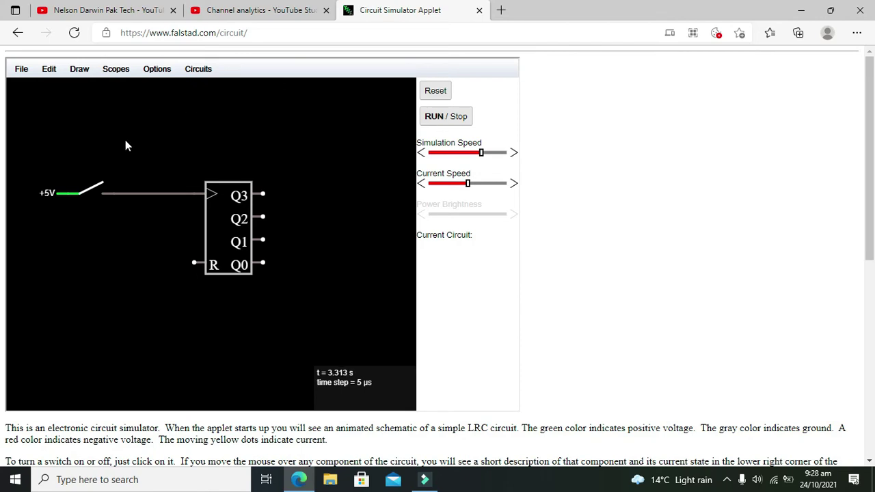
# Step: Draw LEDs on the counter's Q0–Q3 outputs
pyautogui.click(80, 69)
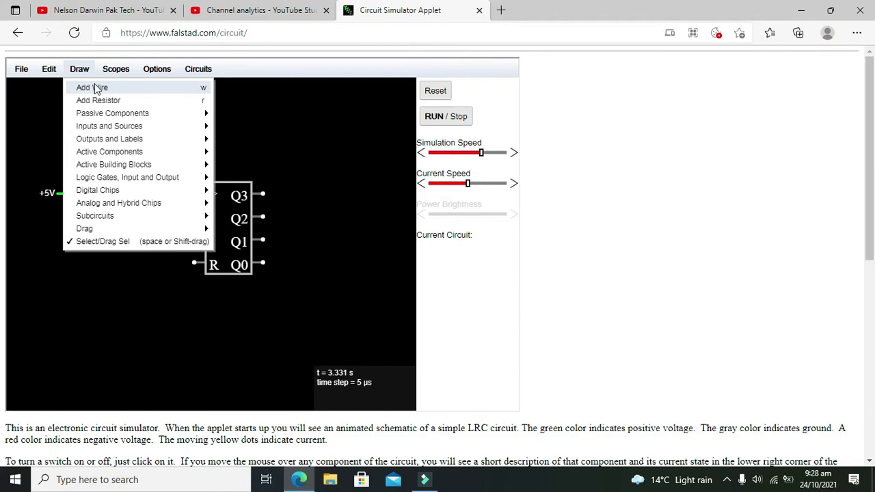
pyautogui.moveTo(174, 138)
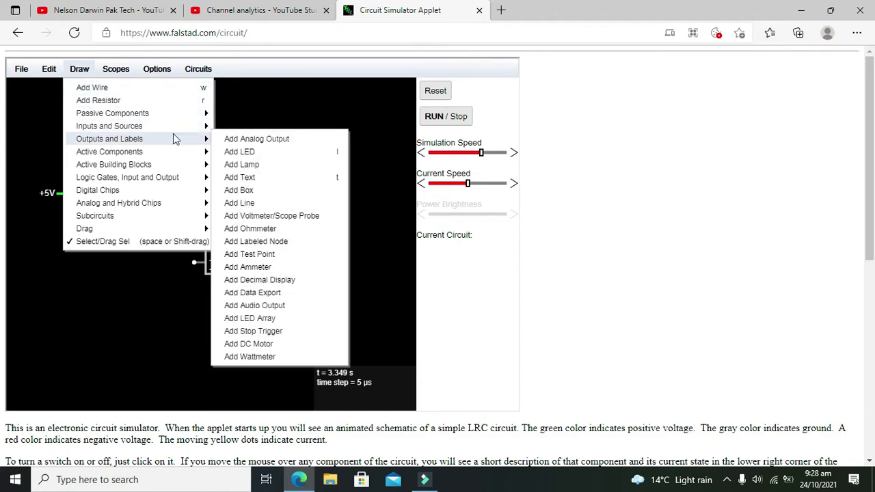
pyautogui.click(257, 153)
pyautogui.moveTo(285, 194)
pyautogui.mouseDown()
pyautogui.moveTo(309, 194)
pyautogui.moveTo(290, 217)
pyautogui.moveTo(309, 216)
pyautogui.moveTo(309, 263)
pyautogui.mouseUp()
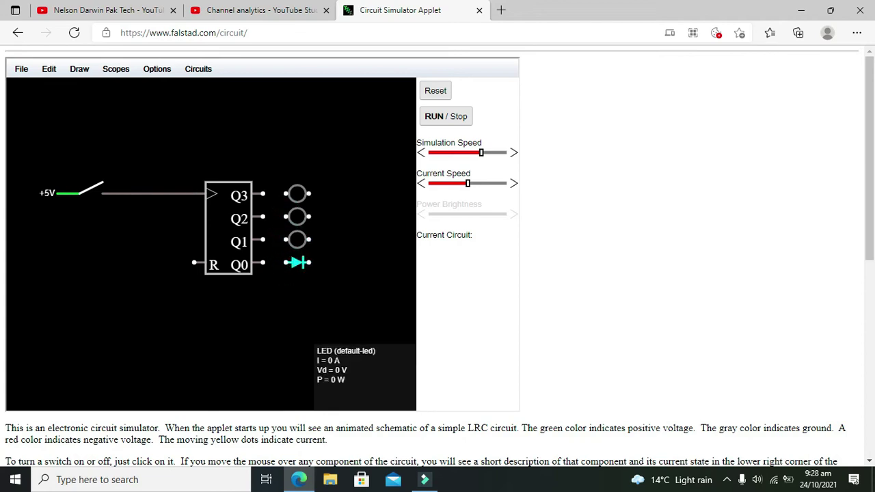
# Step: Join the far ends of the Q3 through Q0 LEDs with one common vertical wire
pyautogui.click(79, 69)
pyautogui.click(92, 87)
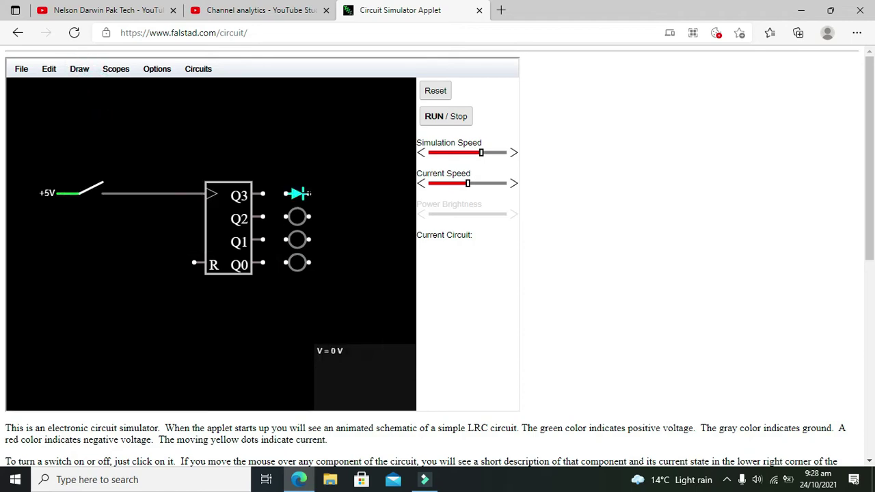
pyautogui.moveTo(309, 195)
pyautogui.mouseDown()
pyautogui.moveTo(331, 227)
pyautogui.moveTo(331, 263)
pyautogui.moveTo(309, 263)
pyautogui.moveTo(331, 239)
pyautogui.moveTo(332, 216)
pyautogui.mouseUp()
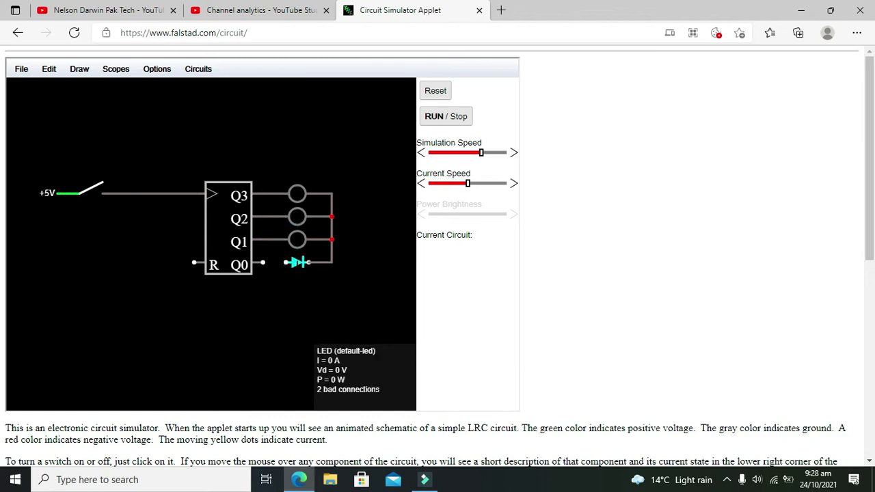
pyautogui.moveTo(286, 263); pyautogui.dragTo(262, 262)
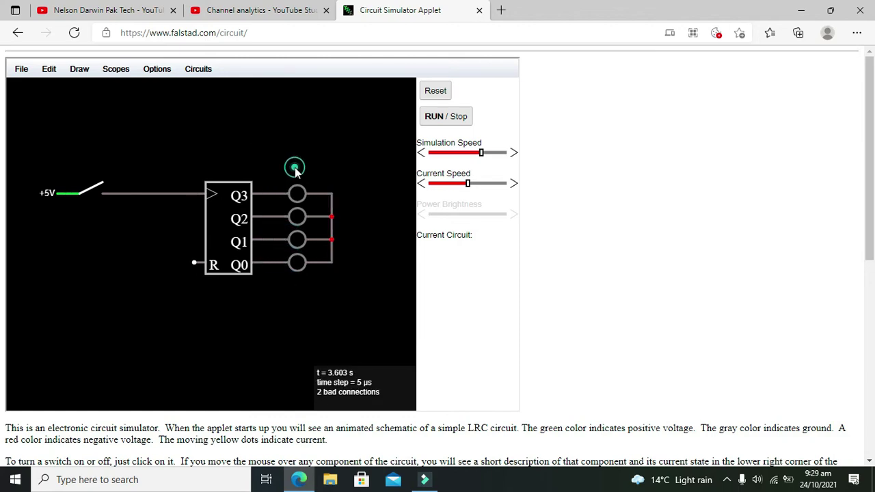
# Step: Place a ground beside the LED common wire and delete the stray extra stub
pyautogui.click(83, 70)
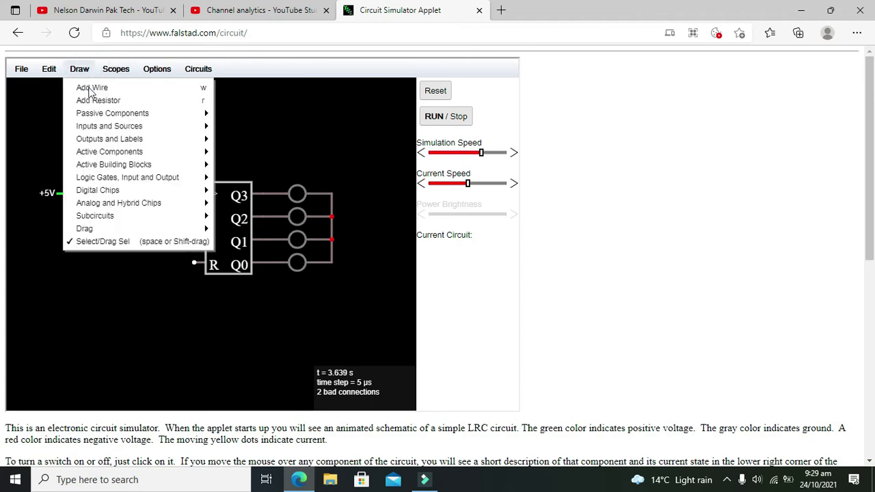
pyautogui.moveTo(110, 116)
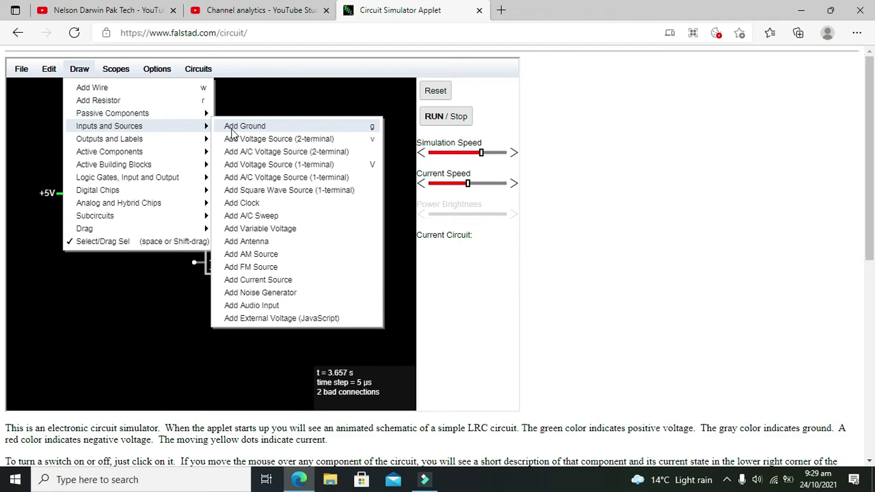
pyautogui.click(230, 128)
pyautogui.moveTo(351, 231); pyautogui.dragTo(347, 280)
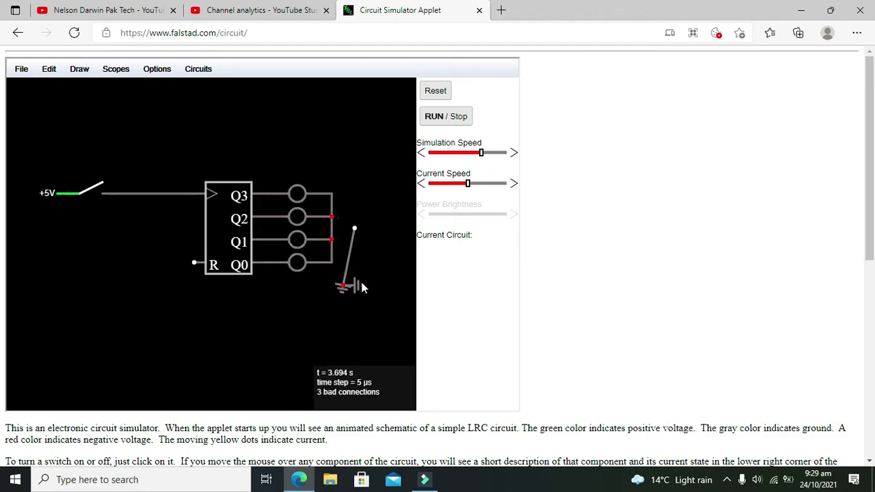
pyautogui.press('Delete')
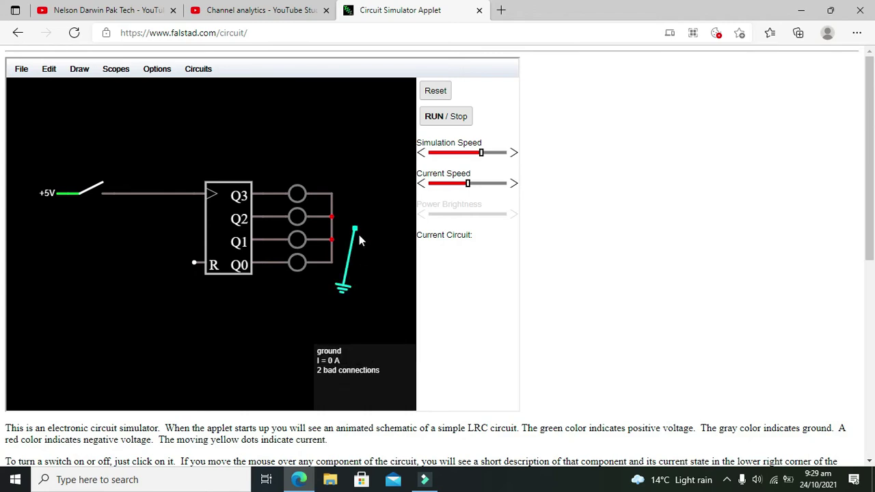
# Step: Stand the ground upright and move it onto the common LED wire
pyautogui.rightClick(344, 231)
pyautogui.click(353, 229)
pyautogui.moveTo(353, 230); pyautogui.dragTo(333, 228)
pyautogui.moveTo(345, 293); pyautogui.dragTo(362, 274)
pyautogui.moveTo(367, 218); pyautogui.dragTo(346, 232)
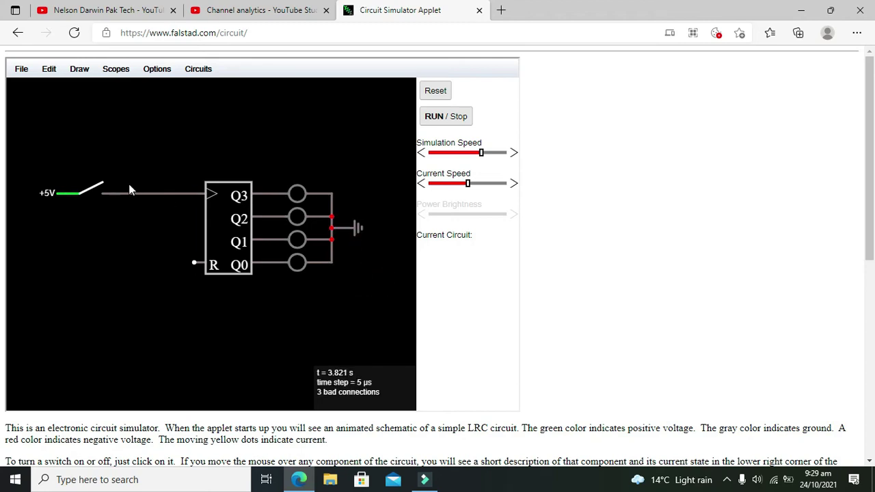
# Step: Close the +5V clock switch, run the simulation, pulse the switch several times, then stop it
pyautogui.click(438, 120)
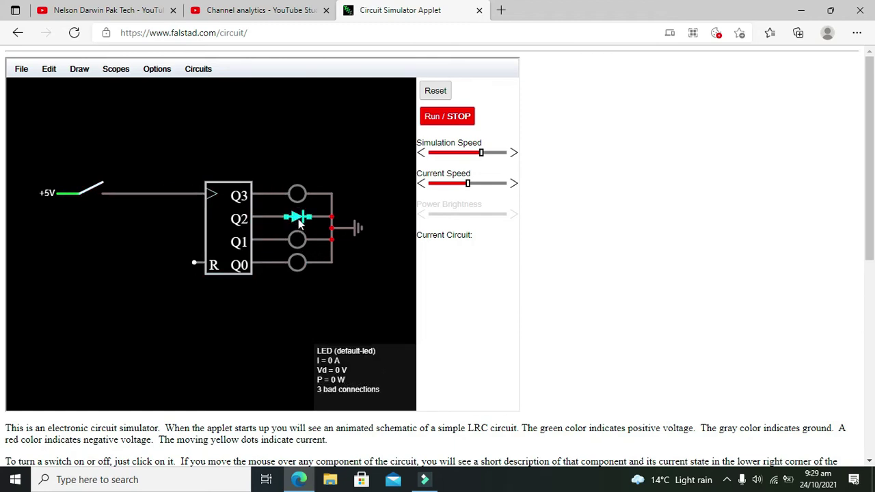
pyautogui.click(95, 192)
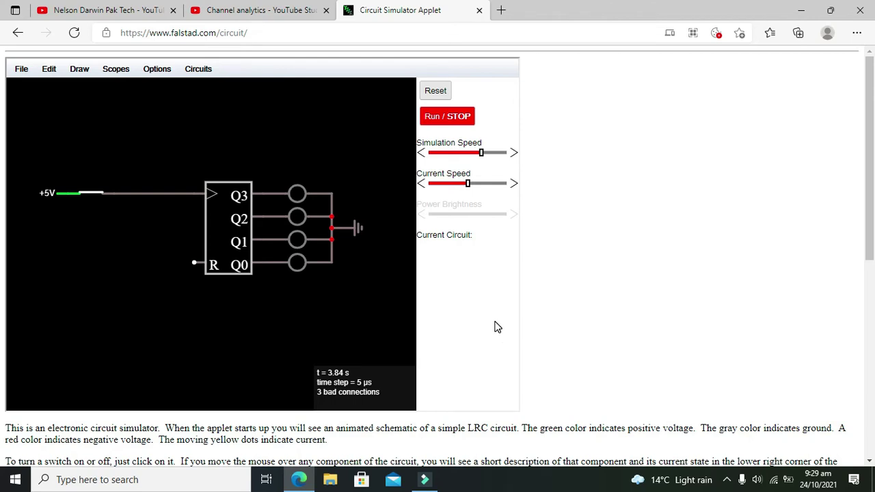
pyautogui.click(451, 119)
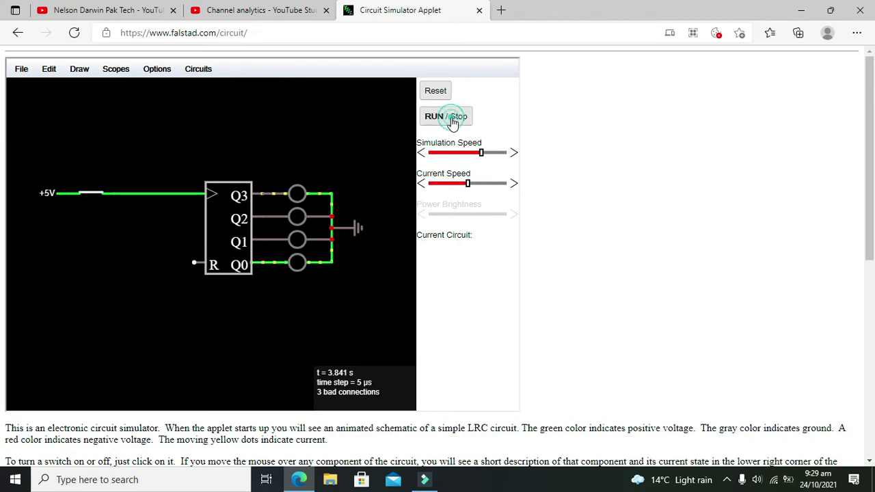
pyautogui.click(95, 195)
pyautogui.click(95, 193)
pyautogui.click(95, 193)
pyautogui.click(95, 193)
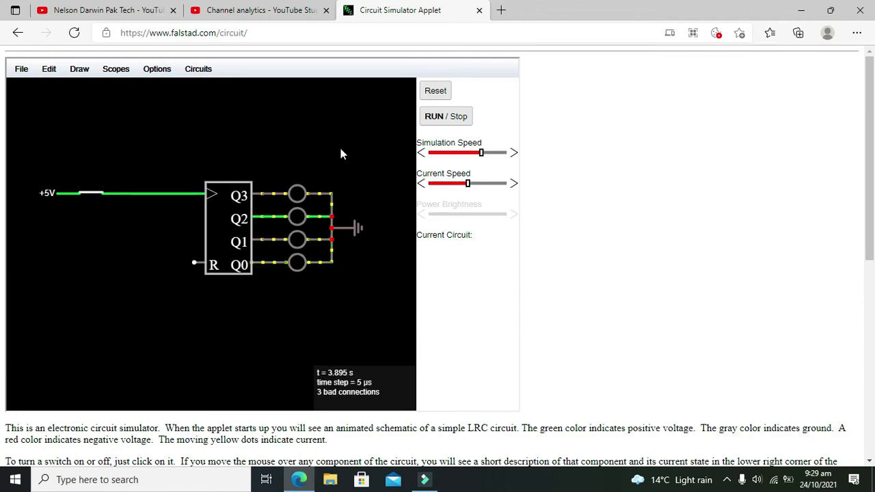
pyautogui.click(441, 118)
# Step: Delete the vertical wire joining the LEDs and move the ground onto the Q0 LED wire
pyautogui.moveTo(351, 232); pyautogui.dragTo(350, 202)
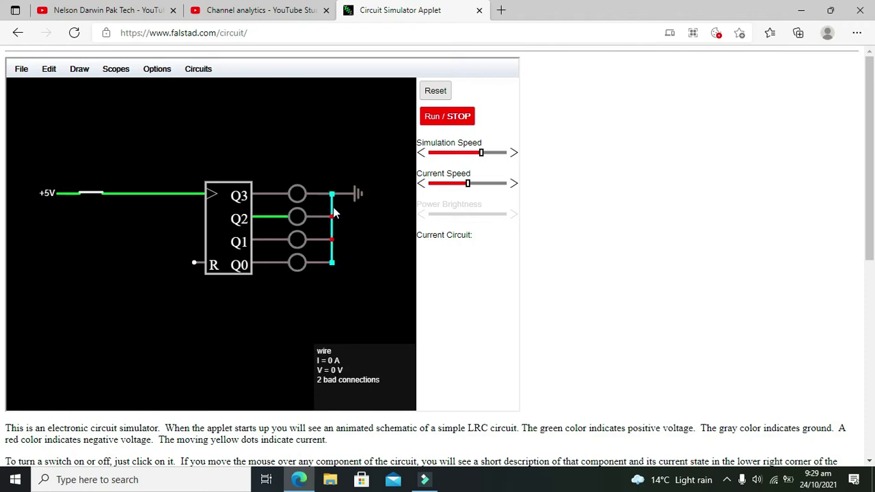
pyautogui.press('Delete')
pyautogui.click(357, 194)
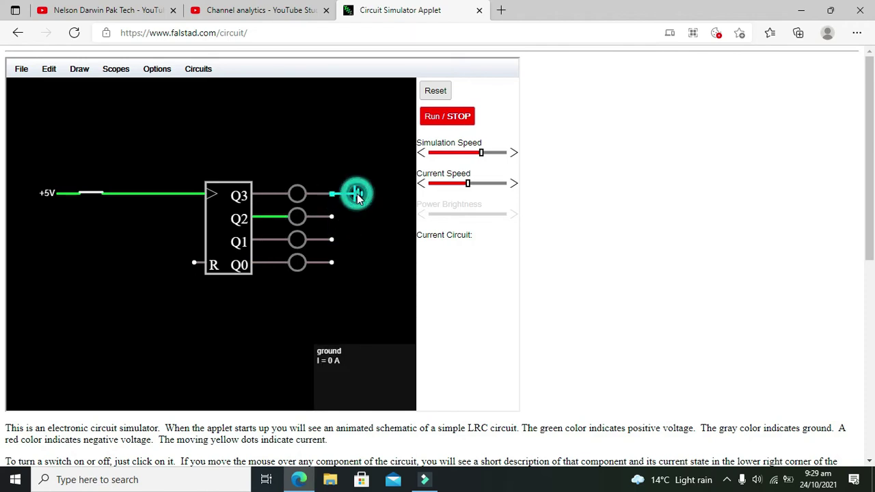
pyautogui.moveTo(369, 206); pyautogui.dragTo(350, 270)
pyautogui.click(335, 288)
# Step: Start the simulation and toggle the +5V clock switch repeatedly until Q3, Q1 and Q0 light
pyautogui.click(441, 118)
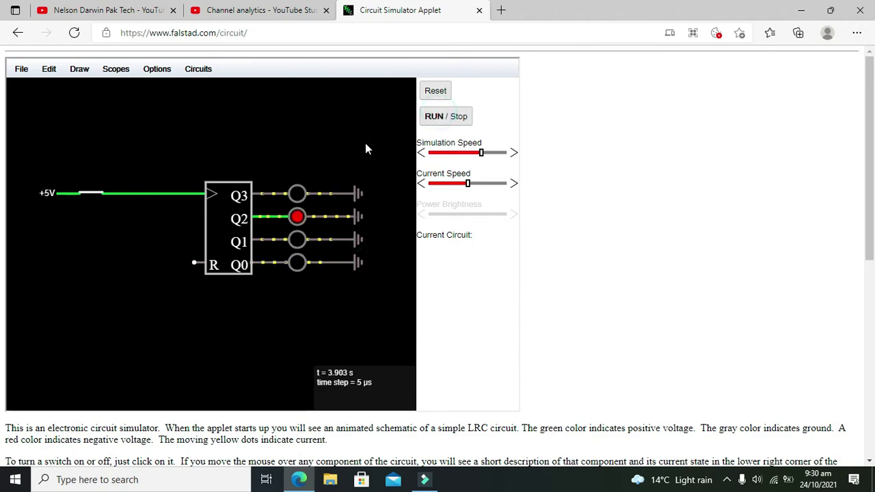
pyautogui.rightClick(182, 184)
pyautogui.click(118, 156)
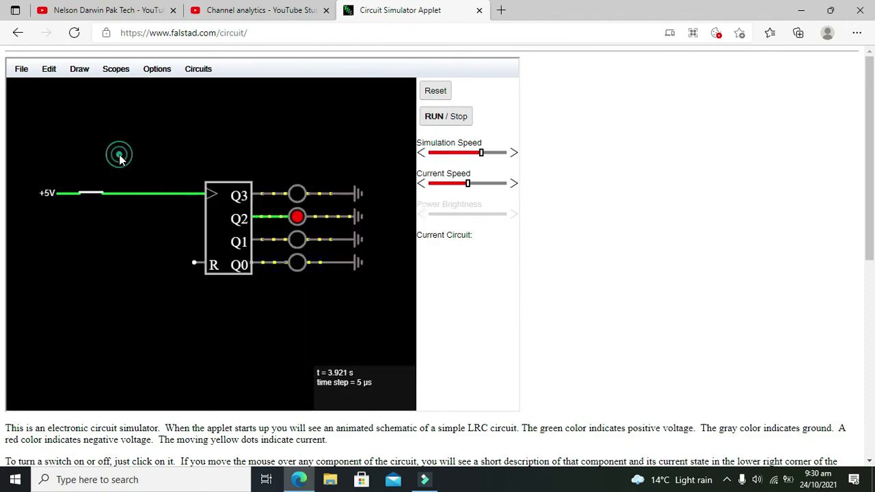
pyautogui.click(94, 196)
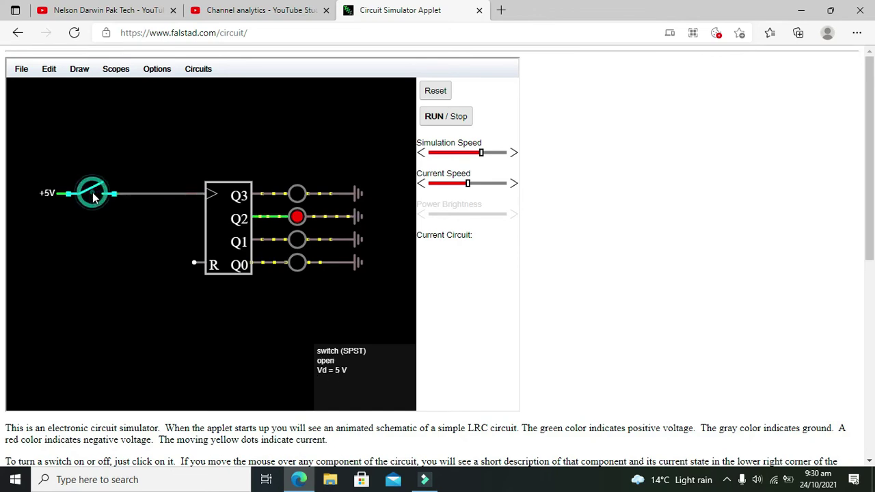
pyautogui.click(95, 196)
pyautogui.click(95, 196)
pyautogui.click(95, 196)
pyautogui.click(95, 197)
pyautogui.click(95, 196)
pyautogui.click(95, 197)
pyautogui.click(95, 196)
pyautogui.click(95, 196)
pyautogui.click(95, 197)
pyautogui.click(95, 196)
pyautogui.click(94, 196)
pyautogui.click(95, 197)
pyautogui.click(95, 197)
pyautogui.click(94, 196)
pyautogui.click(94, 196)
pyautogui.click(95, 196)
pyautogui.click(95, 196)
pyautogui.click(94, 194)
pyautogui.click(94, 194)
pyautogui.click(94, 194)
pyautogui.click(94, 194)
pyautogui.click(93, 194)
pyautogui.click(93, 194)
pyautogui.click(93, 195)
pyautogui.click(94, 194)
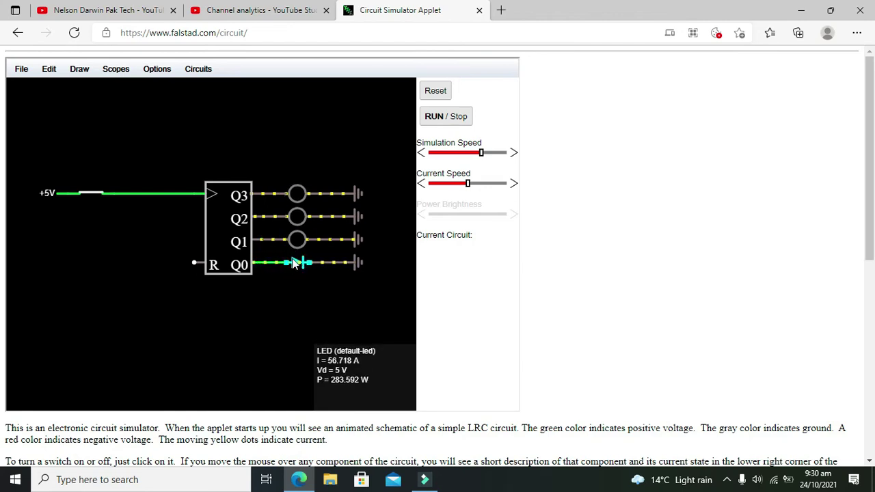
# Step: Keep toggling the clock switch to step the count until only Q3 is lit
pyautogui.click(97, 194)
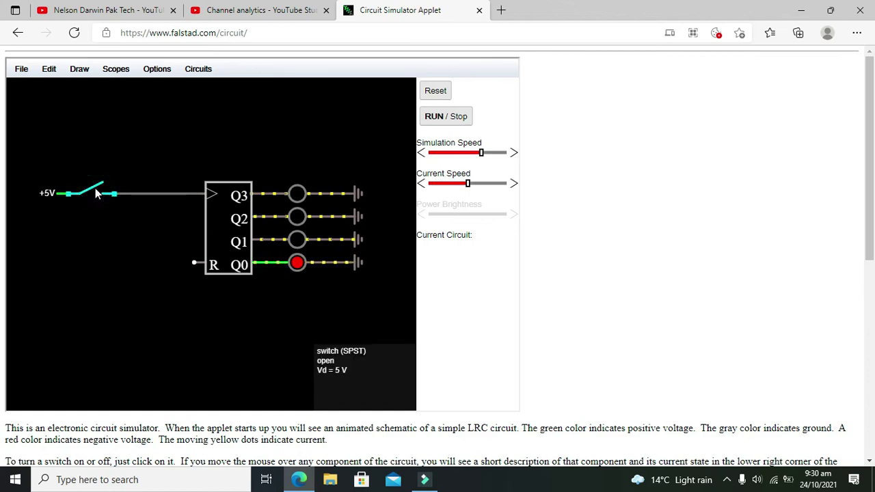
pyautogui.click(97, 194)
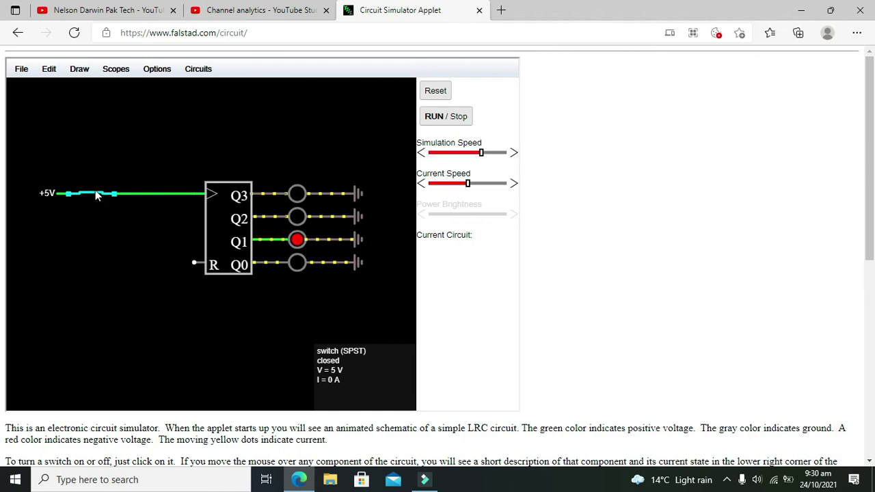
pyautogui.click(96, 193)
pyautogui.click(96, 194)
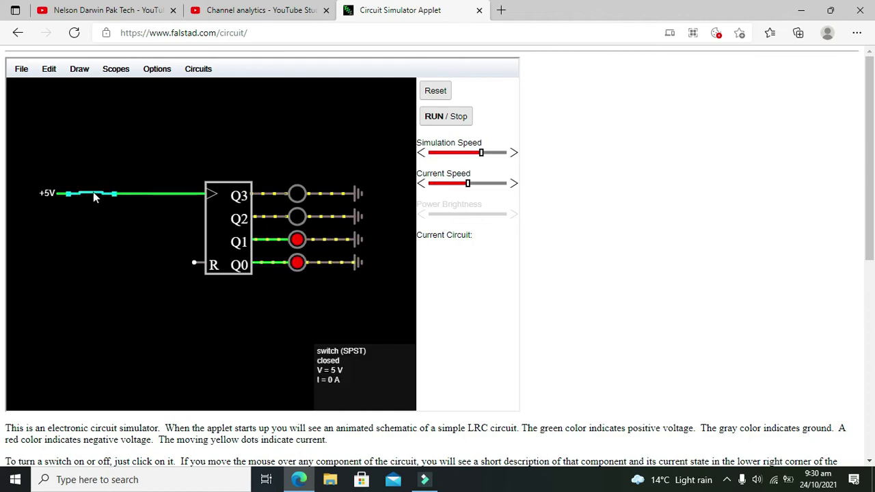
pyautogui.click(94, 194)
pyautogui.click(94, 193)
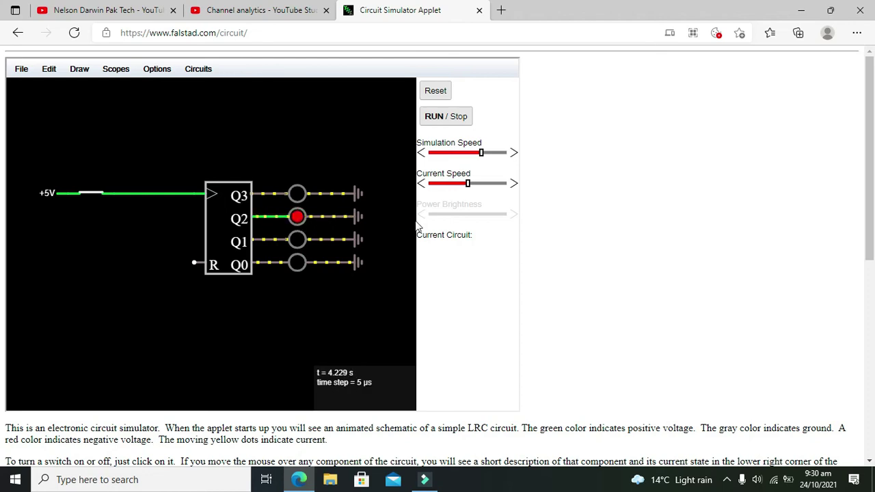
pyautogui.click(98, 196)
pyautogui.click(98, 196)
pyautogui.click(97, 195)
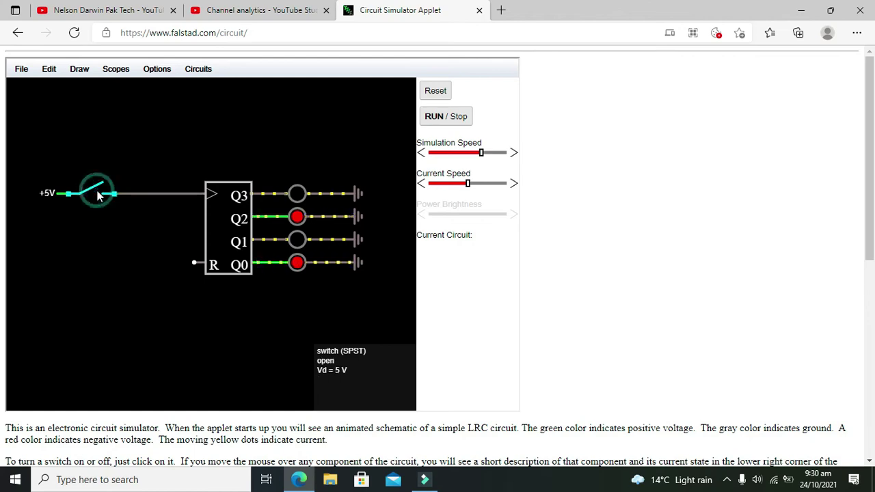
pyautogui.click(98, 196)
pyautogui.click(98, 196)
pyautogui.click(97, 196)
pyautogui.click(98, 195)
pyautogui.click(98, 196)
# Step: Continue clocking the counter until all four LEDs on Q0–Q3 light
pyautogui.click(98, 196)
pyautogui.click(98, 196)
pyautogui.click(98, 195)
pyautogui.click(98, 196)
pyautogui.click(97, 195)
pyautogui.click(98, 195)
pyautogui.click(98, 195)
pyautogui.click(98, 196)
pyautogui.click(98, 196)
pyautogui.click(98, 196)
pyautogui.click(97, 195)
pyautogui.click(98, 195)
pyautogui.click(98, 196)
pyautogui.click(97, 196)
pyautogui.click(97, 196)
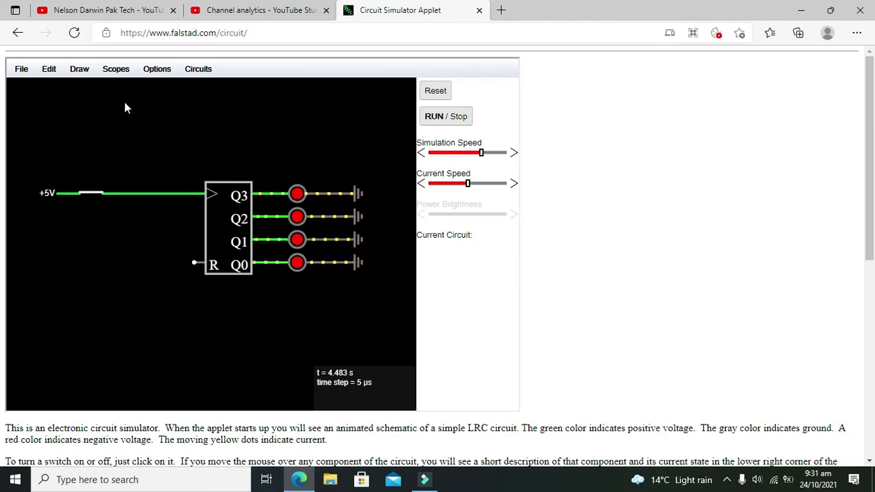
# Step: Add a push switch and stretch it horizontally into the counter's R input
pyautogui.click(78, 69)
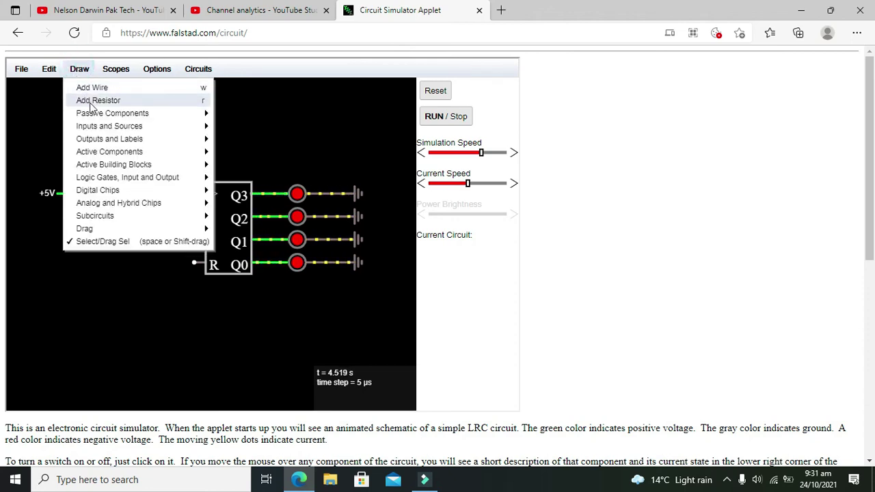
pyautogui.moveTo(133, 133)
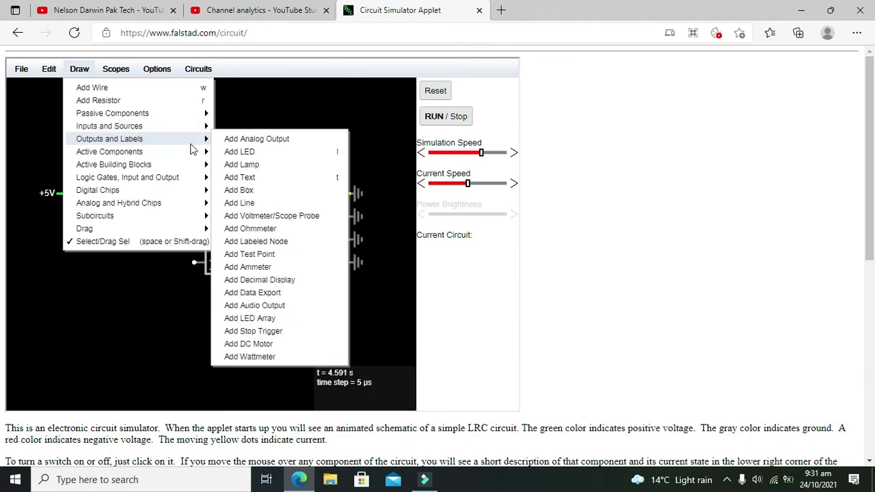
pyautogui.moveTo(195, 128)
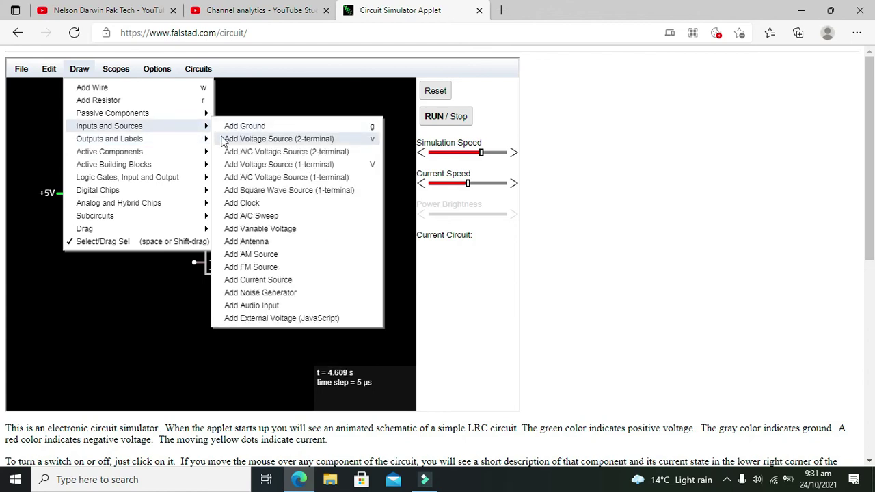
pyautogui.moveTo(164, 114)
pyautogui.click(254, 162)
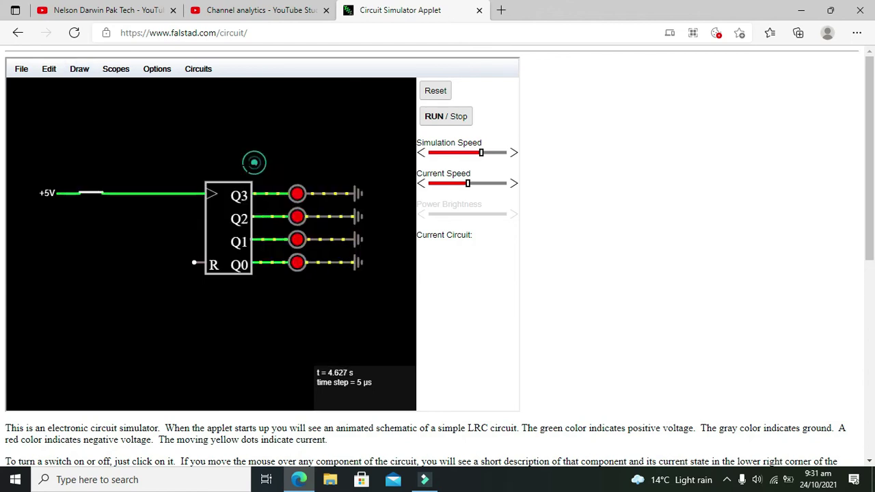
pyautogui.moveTo(56, 239); pyautogui.dragTo(115, 240)
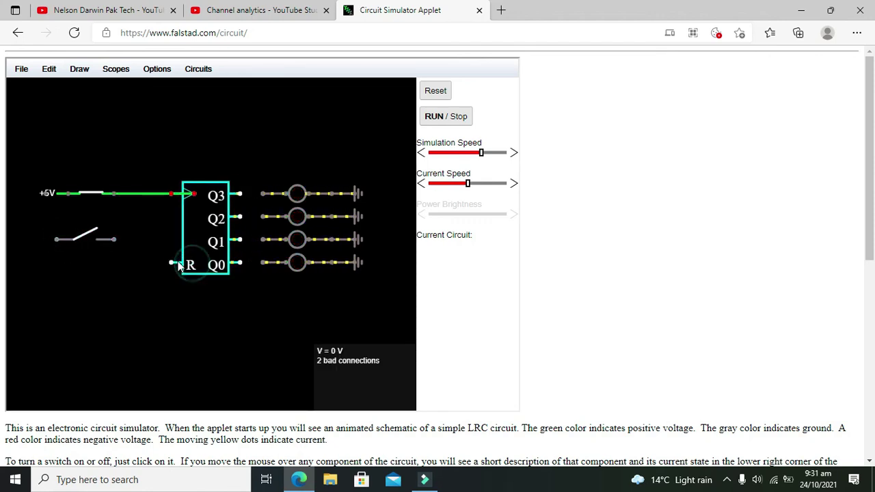
pyautogui.moveTo(113, 248); pyautogui.dragTo(195, 263)
pyautogui.moveTo(54, 240); pyautogui.dragTo(107, 267)
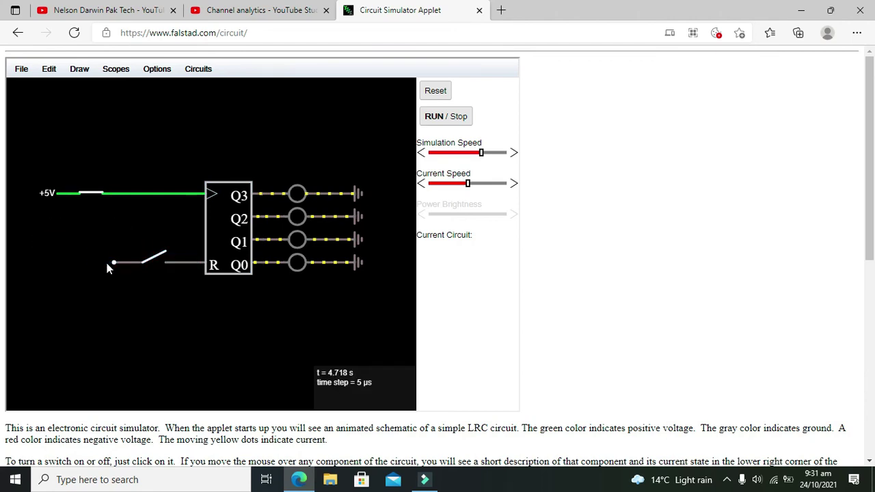
# Step: Wire the push switch's free left end to the +5V line and press it to test
pyautogui.click(79, 69)
pyautogui.click(92, 87)
pyautogui.moveTo(115, 262)
pyautogui.mouseDown()
pyautogui.moveTo(68, 261)
pyautogui.moveTo(68, 194)
pyautogui.mouseUp()
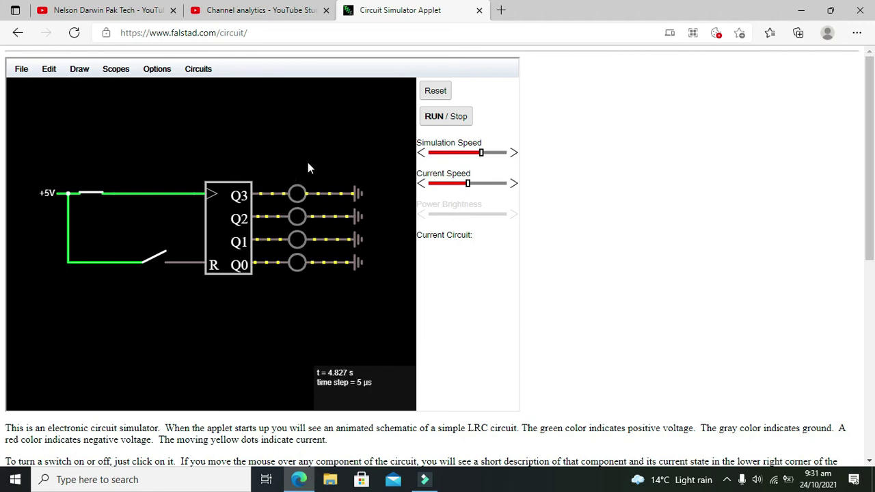
pyautogui.click(156, 260)
# Step: Pulse the clock switch twice, then press the reset switch to clear the counter
pyautogui.click(101, 195)
pyautogui.click(97, 197)
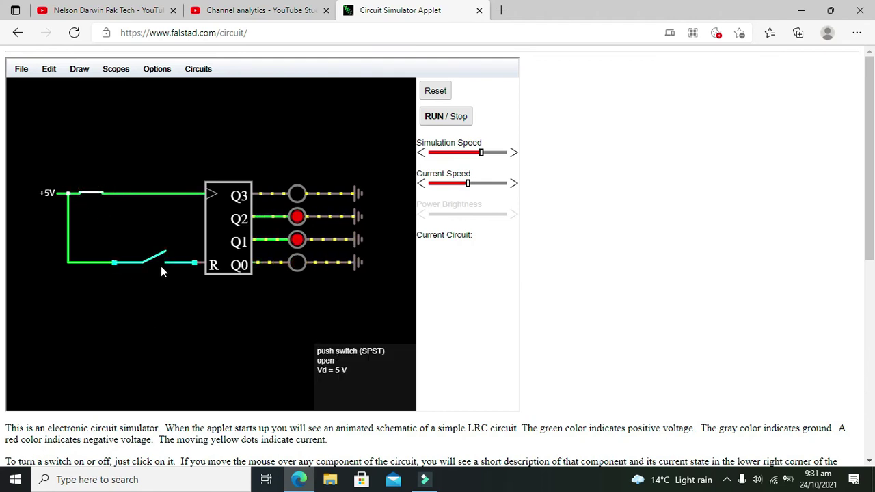
pyautogui.click(162, 261)
pyautogui.click(162, 260)
# Step: Clock the counter forward until Q3 lights, then press reset to turn all LEDs off
pyautogui.click(88, 191)
pyautogui.click(90, 193)
pyautogui.click(90, 194)
pyautogui.click(90, 194)
pyautogui.click(91, 193)
pyautogui.click(91, 194)
pyautogui.click(90, 193)
pyautogui.click(90, 193)
pyautogui.click(89, 195)
pyautogui.click(155, 261)
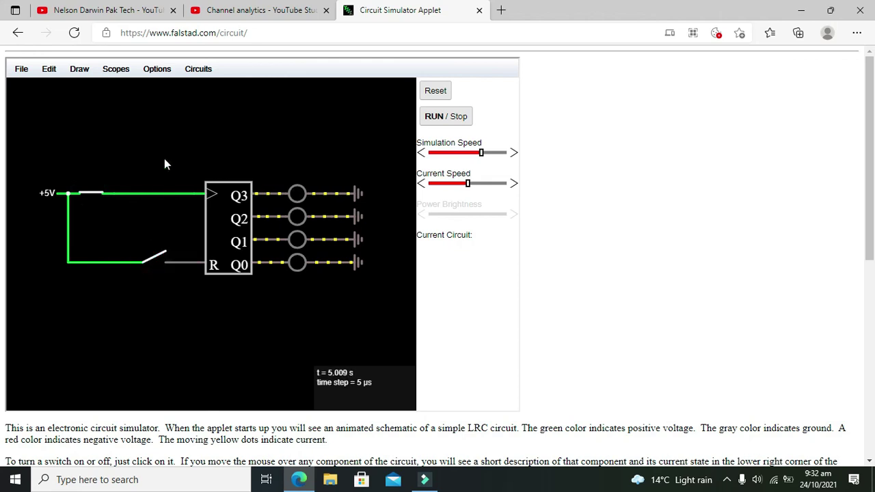